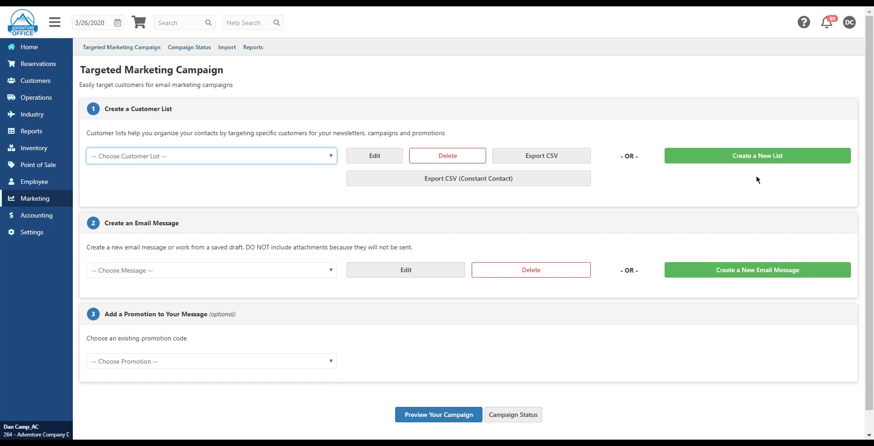
Start a new customer list for the marketing campaign and name it "Marketing List"
click(740, 160)
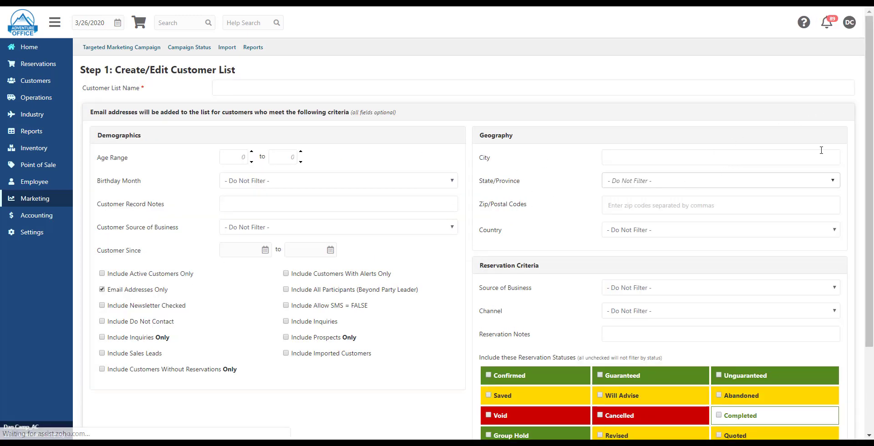
drag(871, 127, 872, 202)
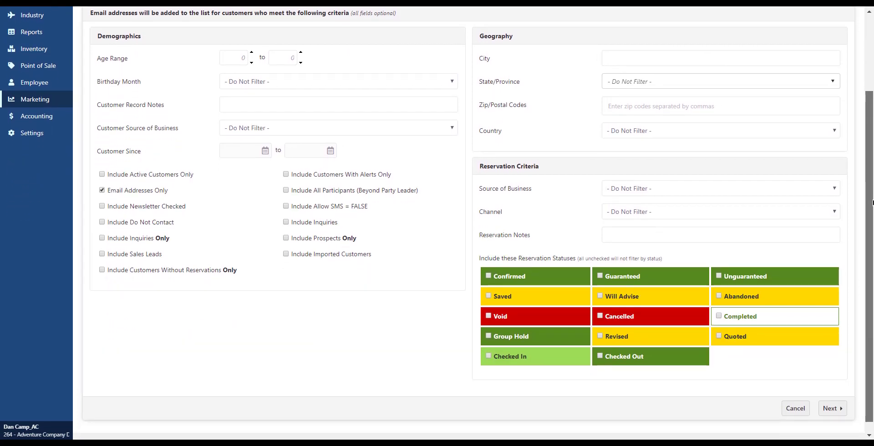
drag(871, 199, 871, 158)
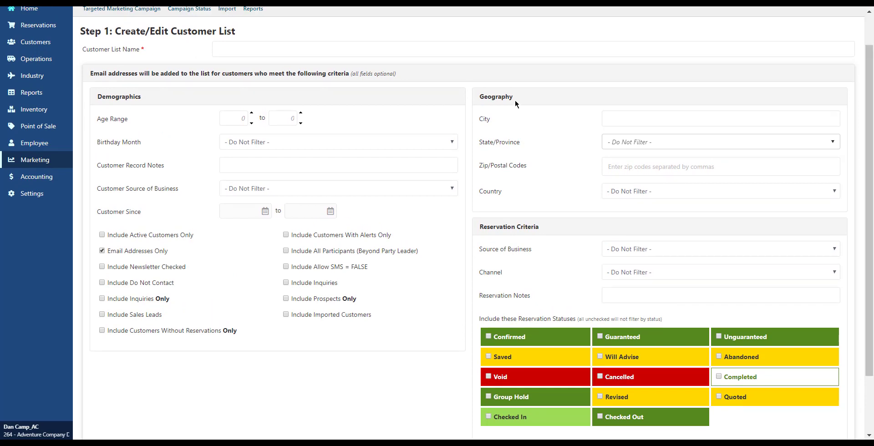
click(418, 48)
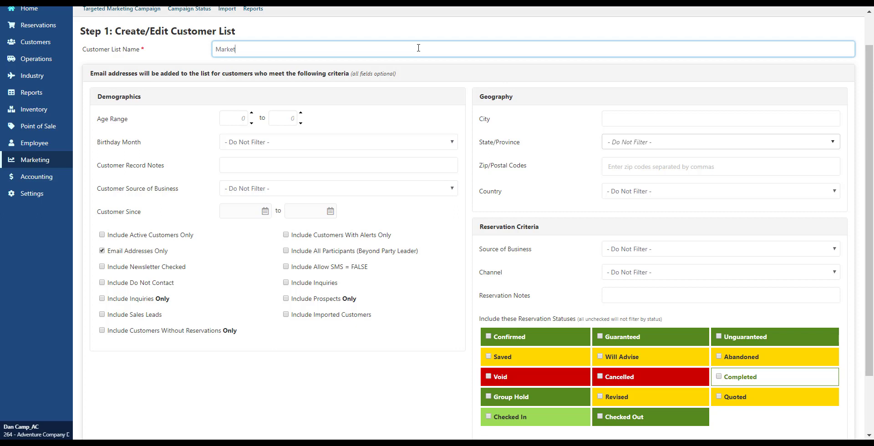
text(Marketing List)
click(445, 86)
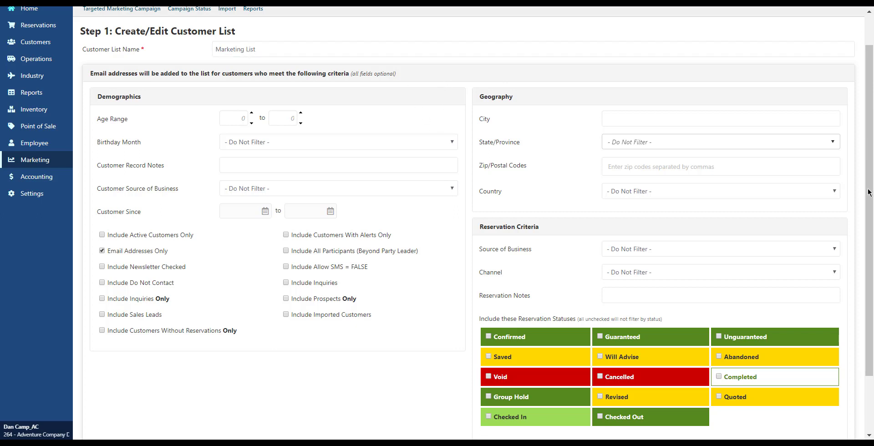
Examine the available demographics, geography and reservation criteria filters, including the channel options, for the customer list
scroll(868, 193, down, 1)
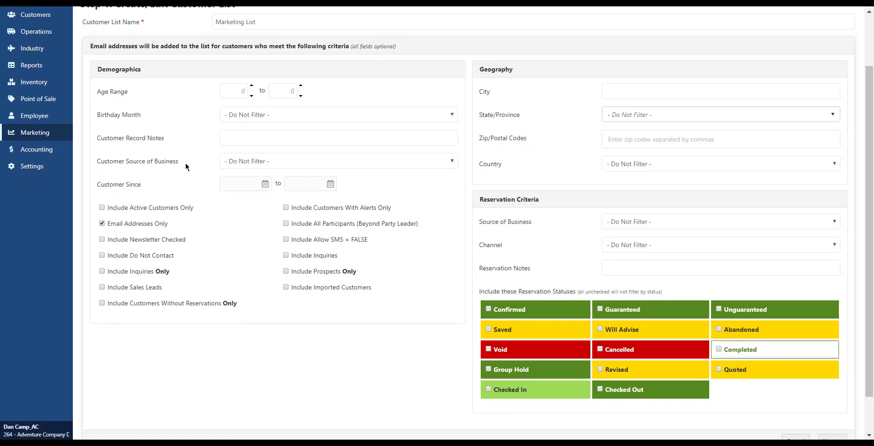
click(302, 141)
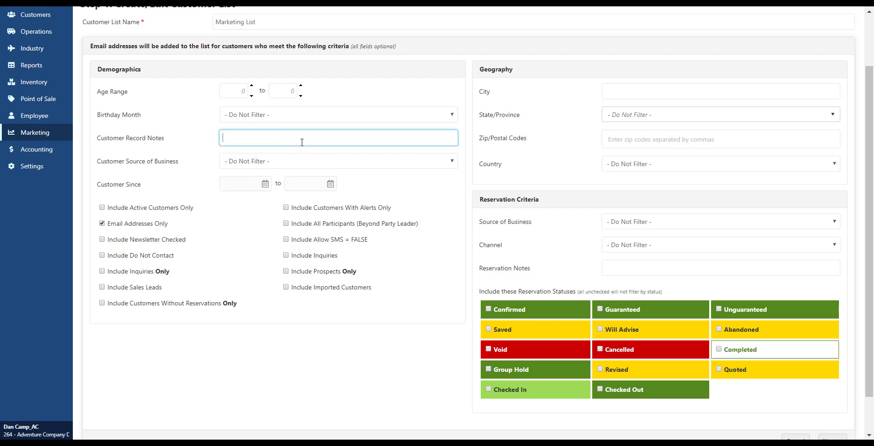
click(243, 163)
click(244, 163)
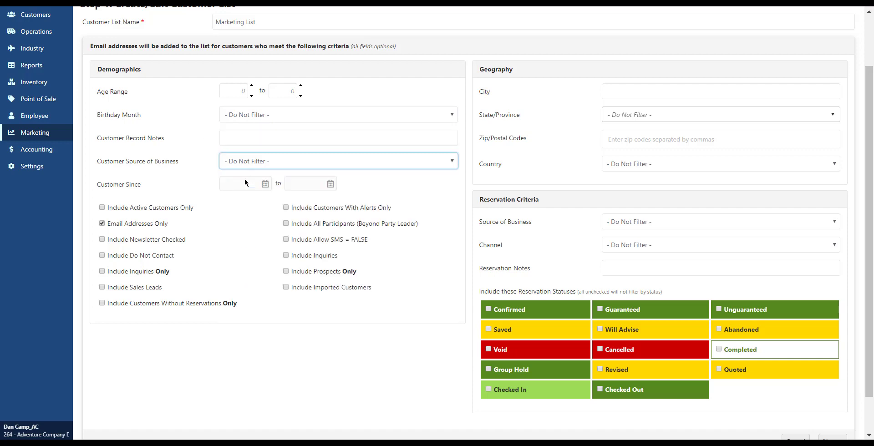
click(543, 95)
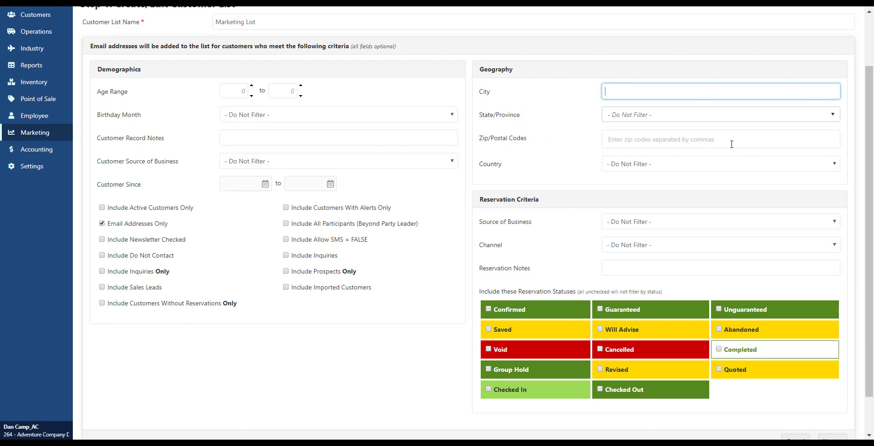
click(698, 248)
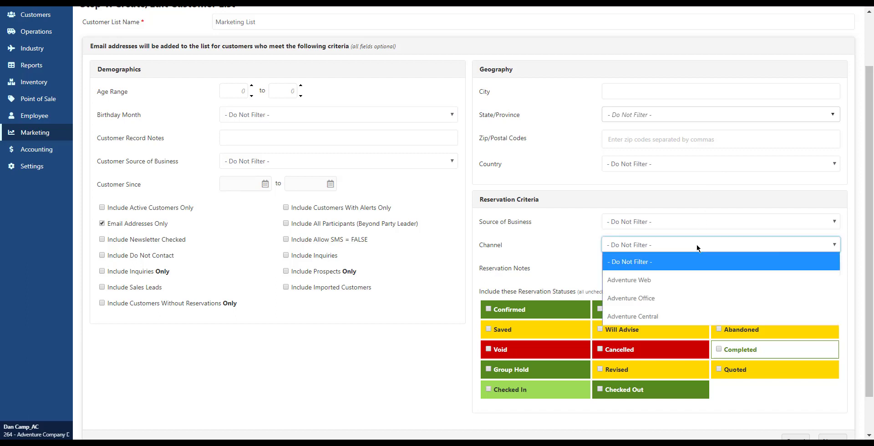
click(697, 248)
click(636, 271)
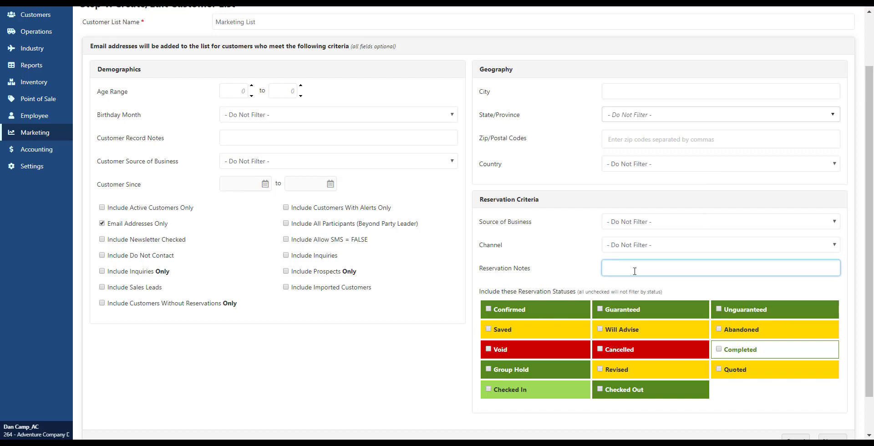
click(760, 404)
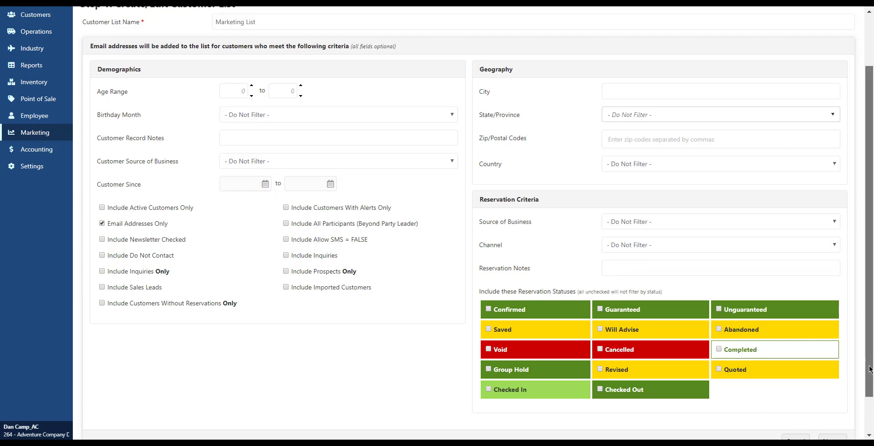
Accept the default list criteria and continue with Yes for filtering by specific departure/inquiry dates
scroll(810, 419, down, 2)
click(833, 397)
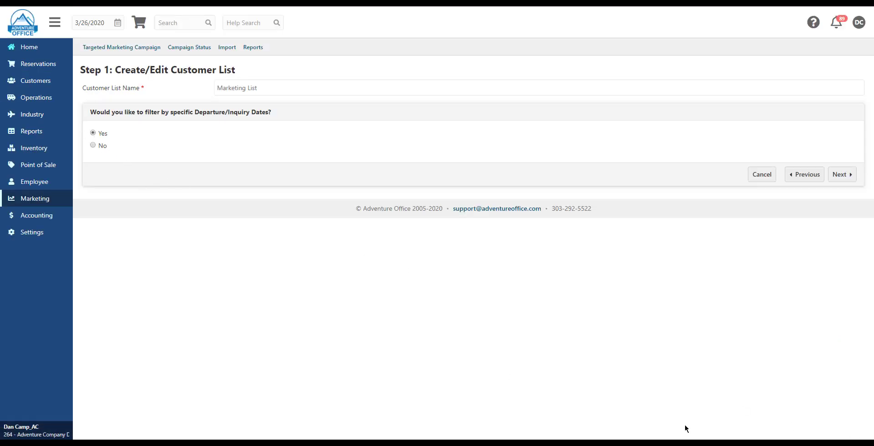
click(842, 175)
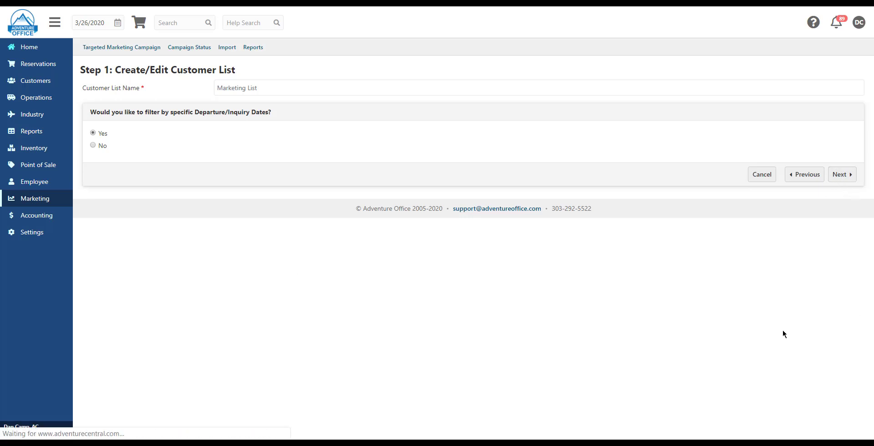
Set the departure/inquiry date range from 1/1/2019 to 3/26/2020
click(235, 133)
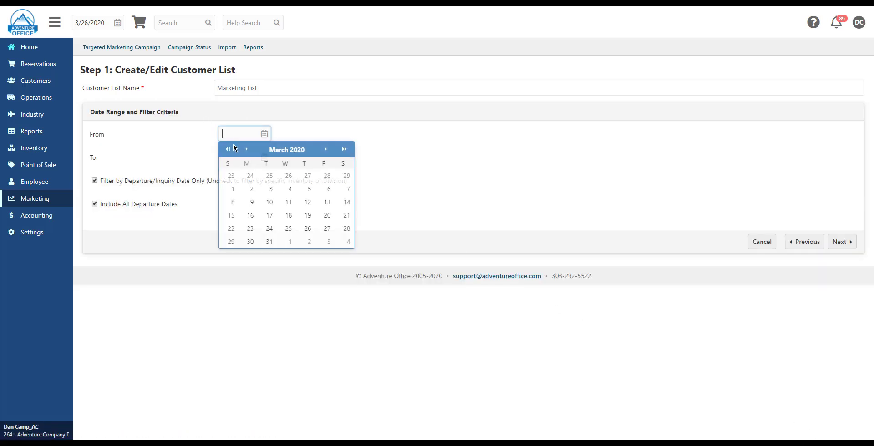
click(247, 149)
triple_click(247, 150)
triple_click(247, 150)
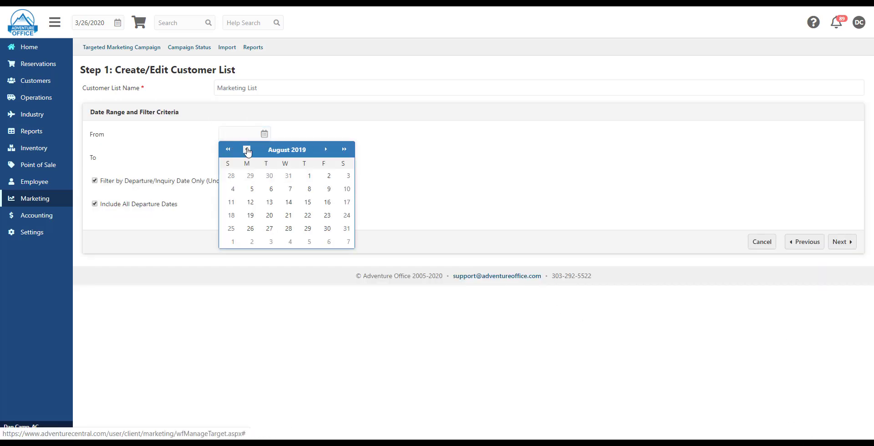
triple_click(247, 149)
triple_click(247, 150)
click(247, 150)
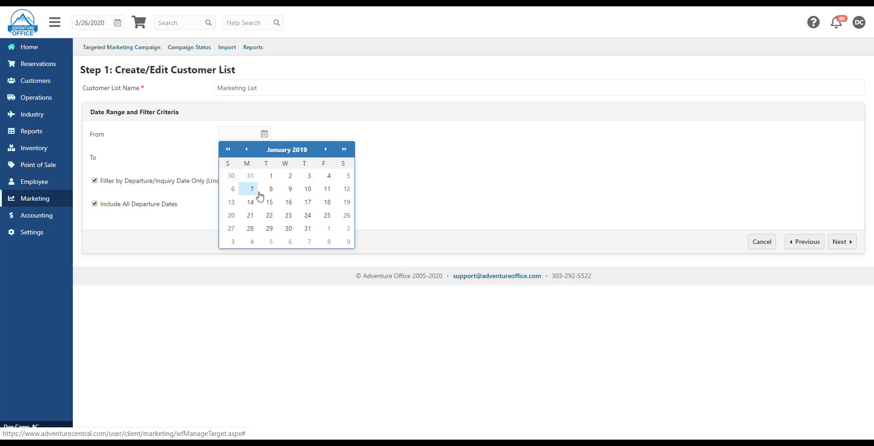
click(270, 176)
click(261, 157)
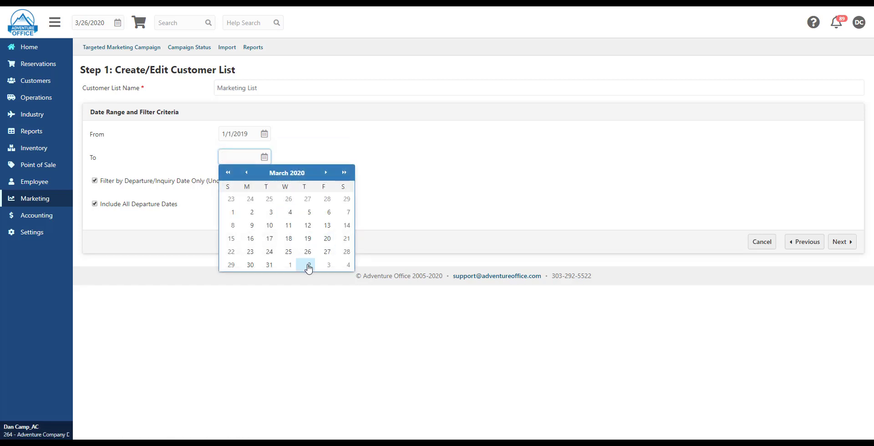
click(306, 254)
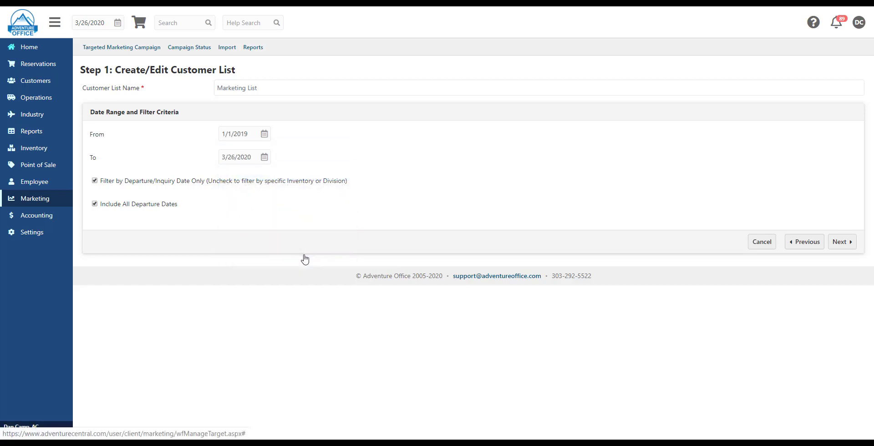
Turn off filtering by departure/inquiry date only, filter by Activities instead, and proceed to the activity selection
click(187, 183)
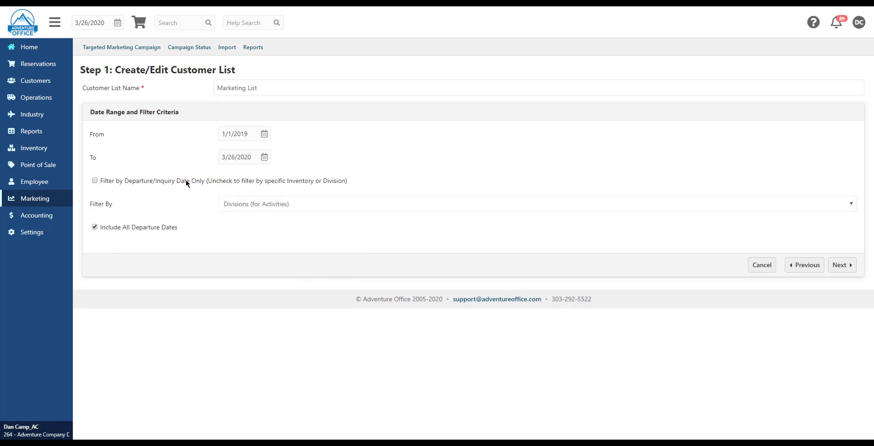
click(404, 204)
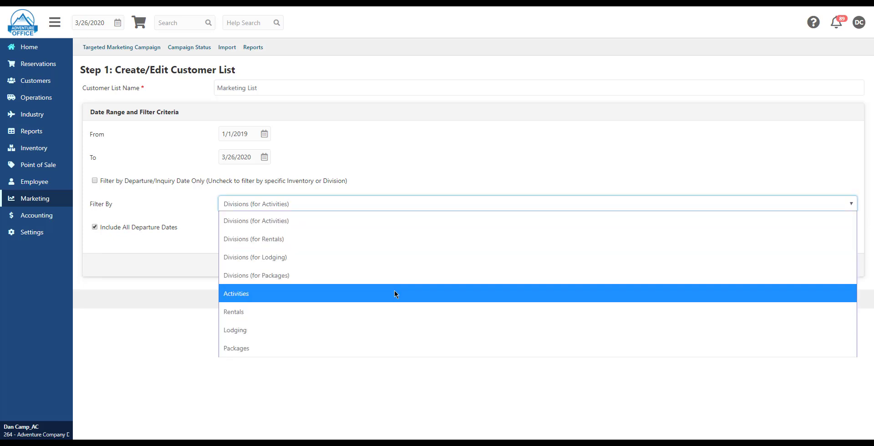
click(395, 294)
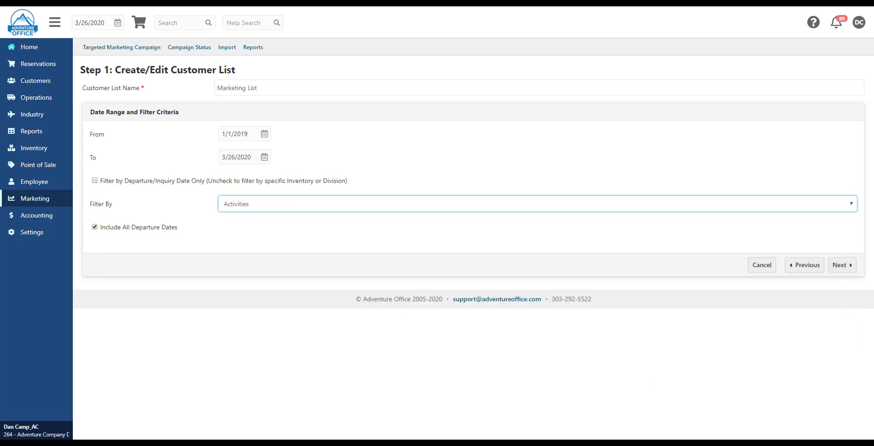
click(837, 266)
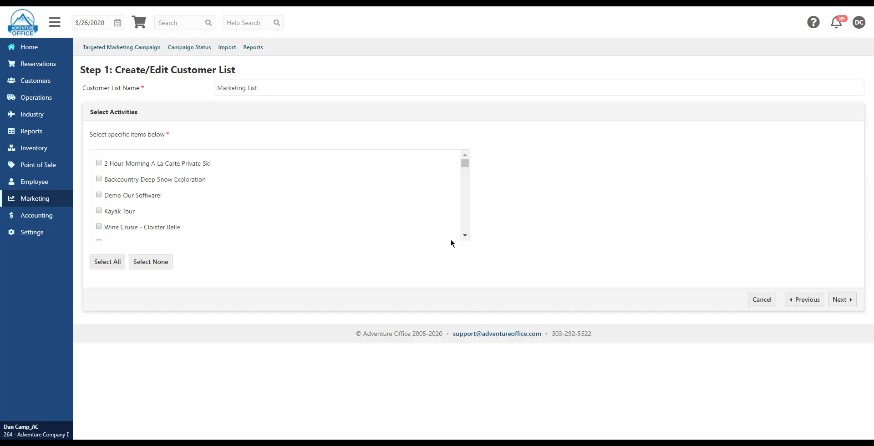
Select the Basalt River Rafting and Ajax Mountain Zip Adventure activities and proceed to the customer list preview
click(465, 237)
click(465, 237)
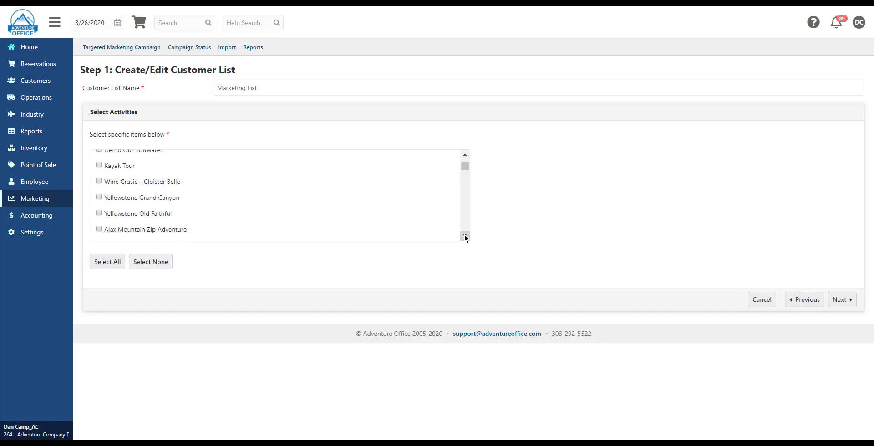
click(465, 236)
click(465, 236)
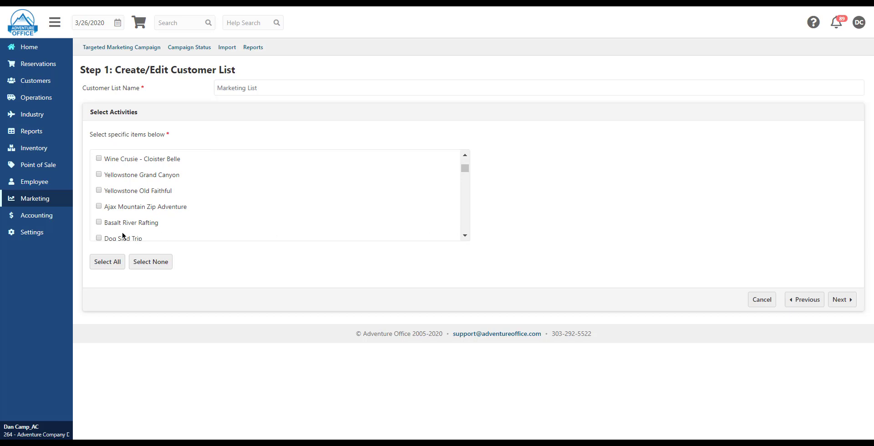
click(99, 222)
click(99, 207)
click(842, 300)
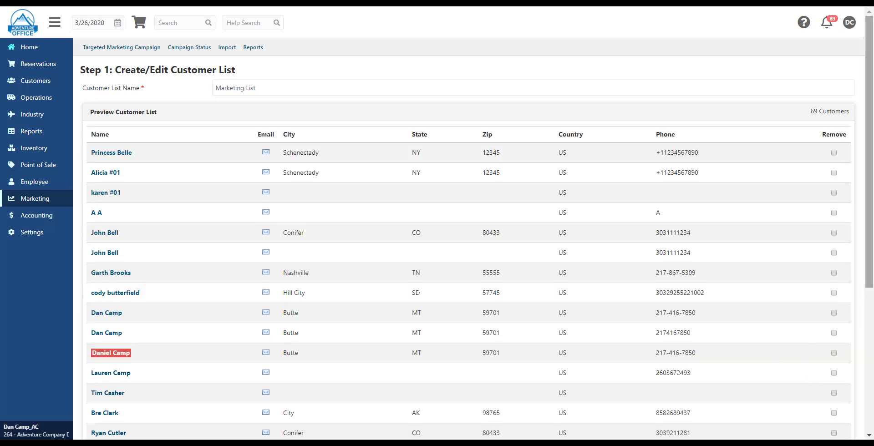
Mark the red-highlighted customer on page 2 of the preview for removal and proceed to the final customer list
drag(871, 201, 865, 299)
click(809, 396)
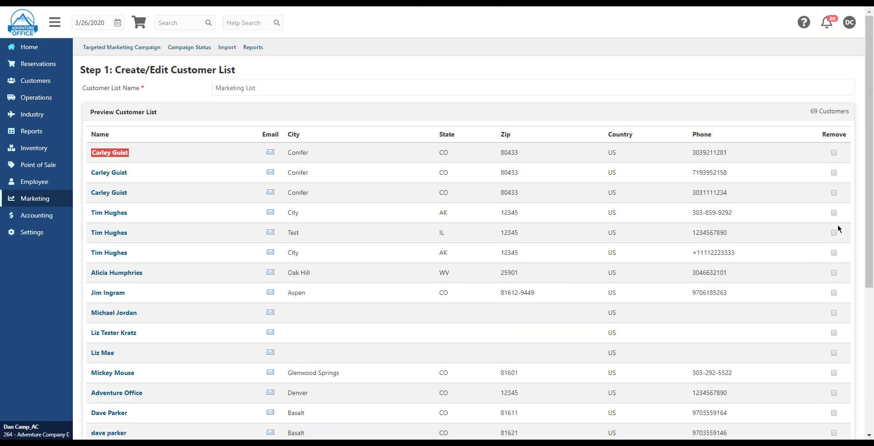
scroll(859, 220, down, 5)
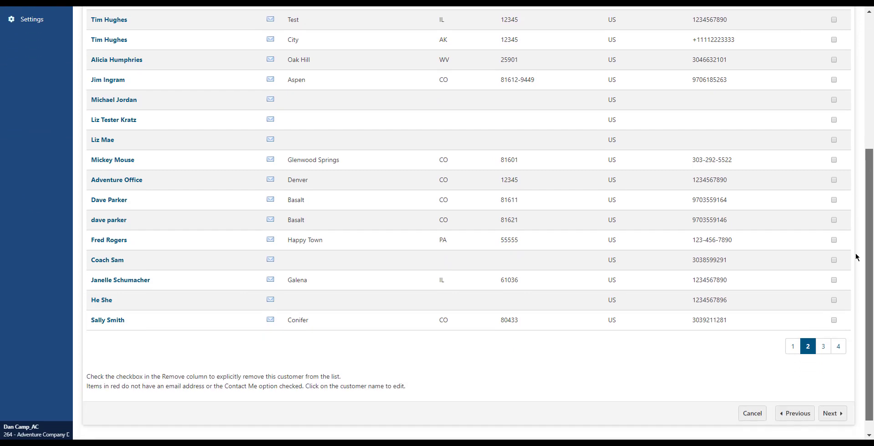
scroll(856, 258, up, 3)
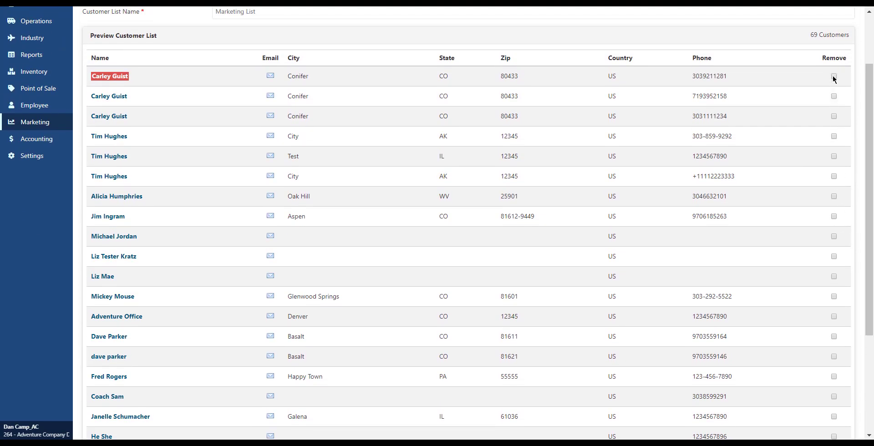
click(833, 77)
drag(869, 91, 866, 199)
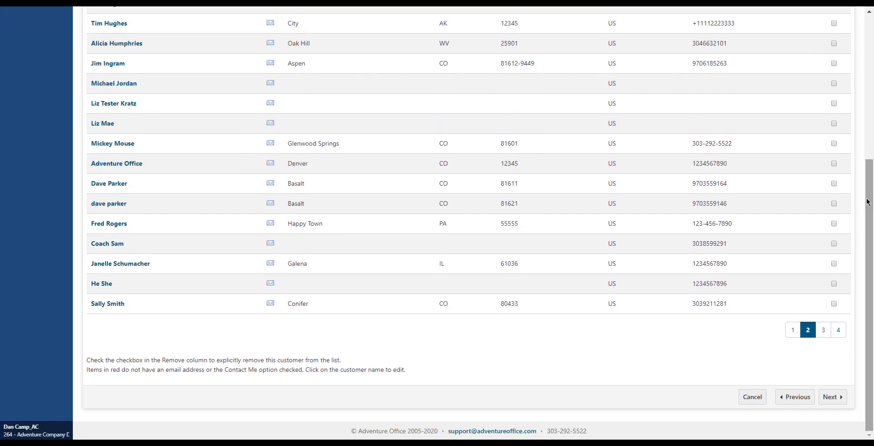
click(837, 399)
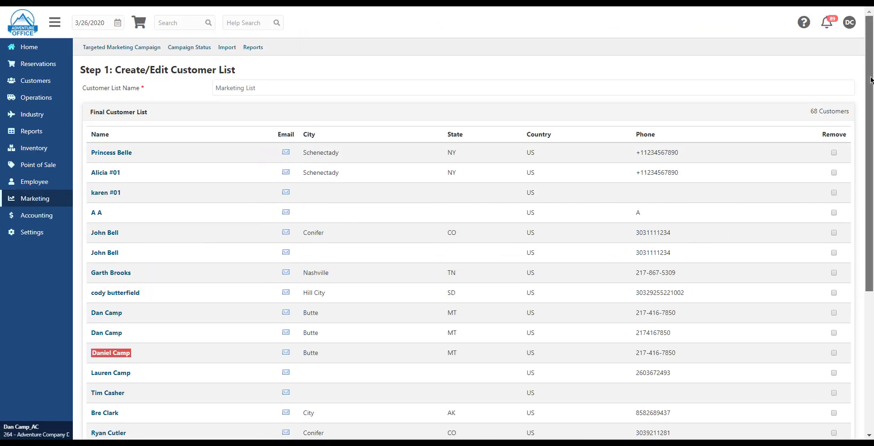
Save the final customer list and export Marketing List as a standard CSV file
drag(870, 79, 865, 221)
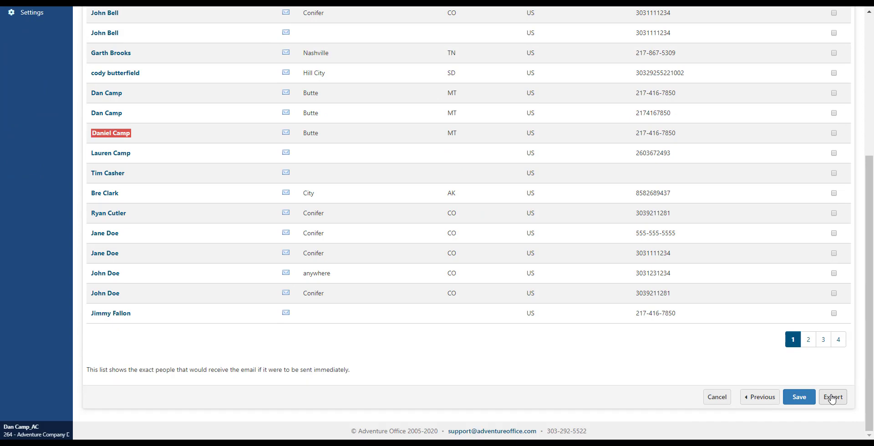
click(807, 404)
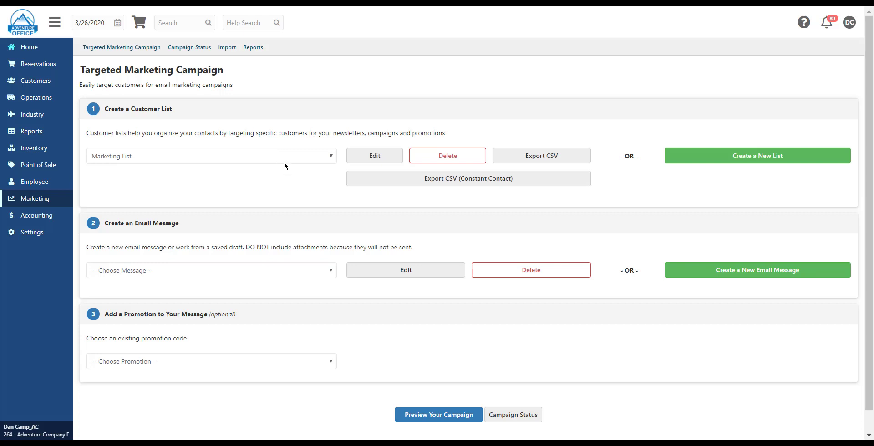
click(552, 161)
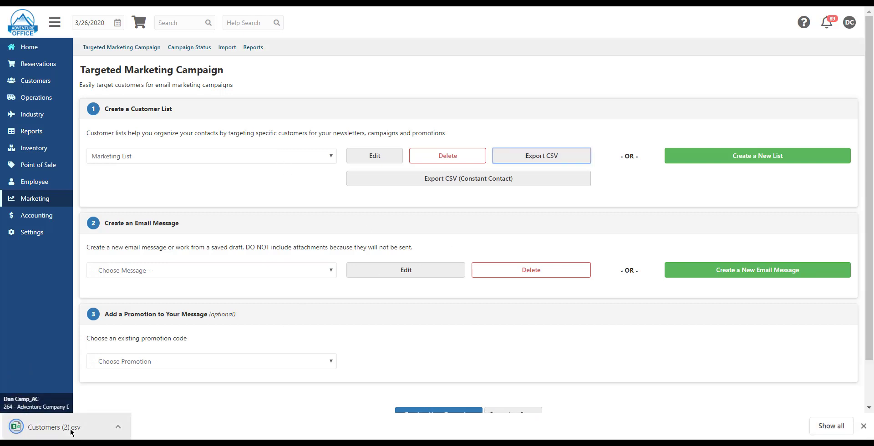
click(864, 426)
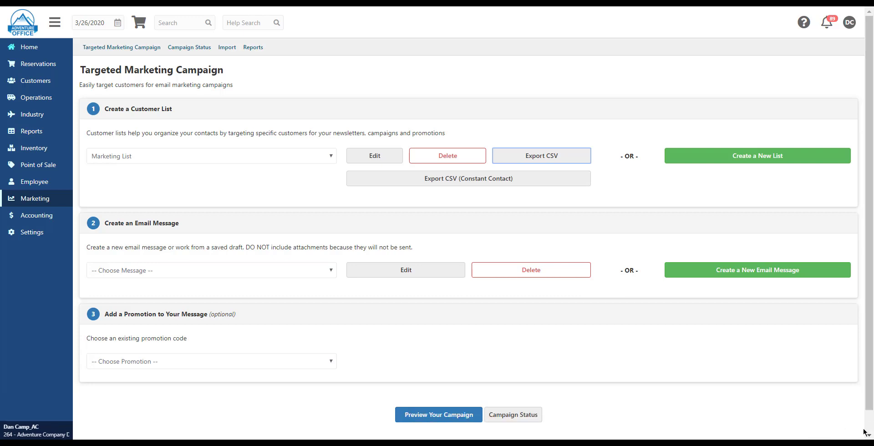
Choose the existing Marketing Email message for the campaign and open it for editing
click(305, 273)
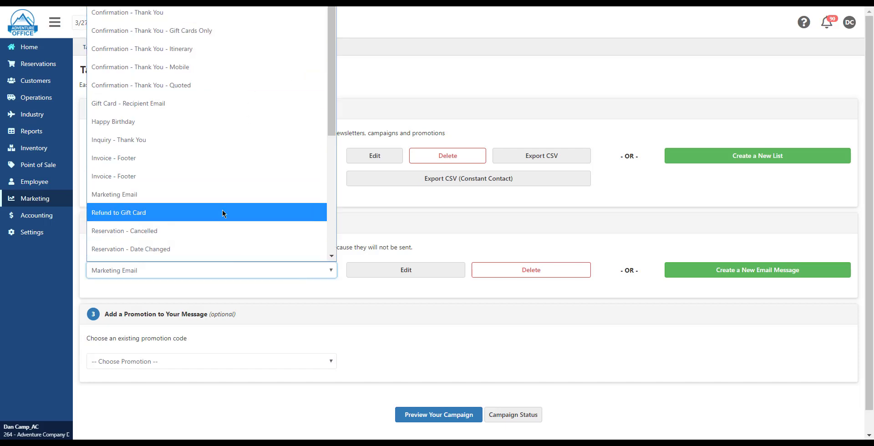
click(223, 195)
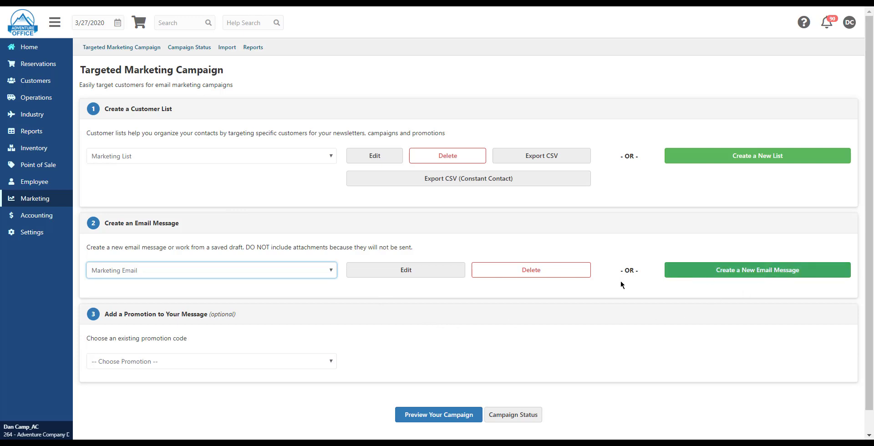
click(419, 277)
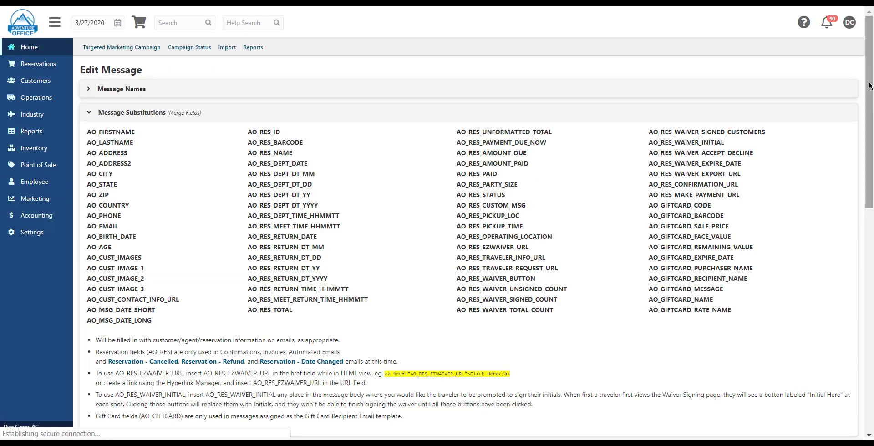
Review the Marketing Email content in a message preview, close the preview and save the message
scroll(853, 242, down, 7)
scroll(853, 242, down, 2)
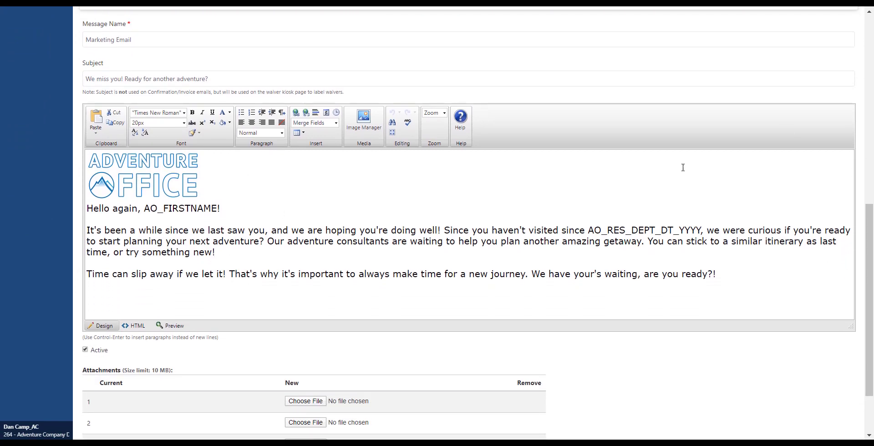
scroll(865, 120, down, 2)
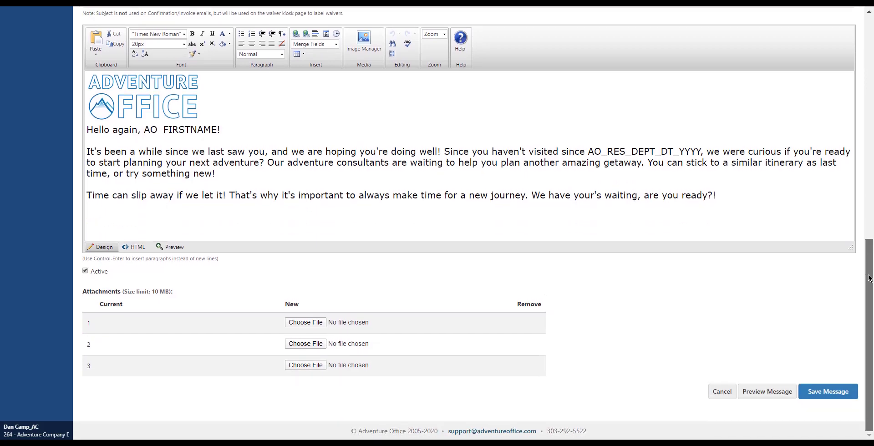
click(780, 392)
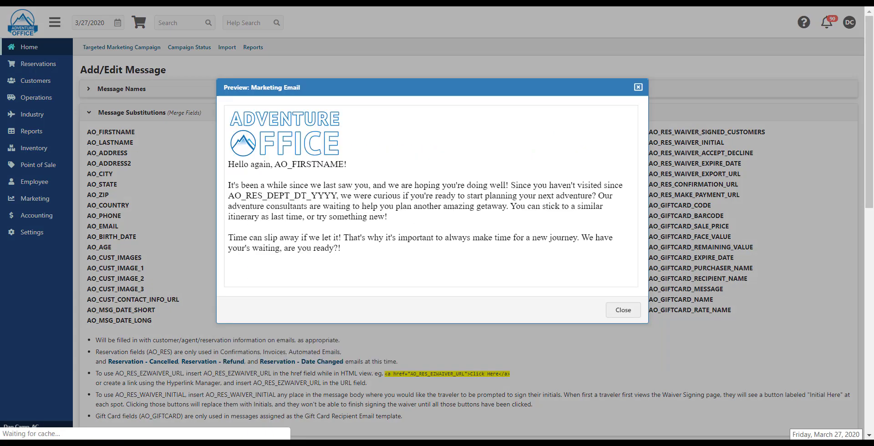
click(623, 310)
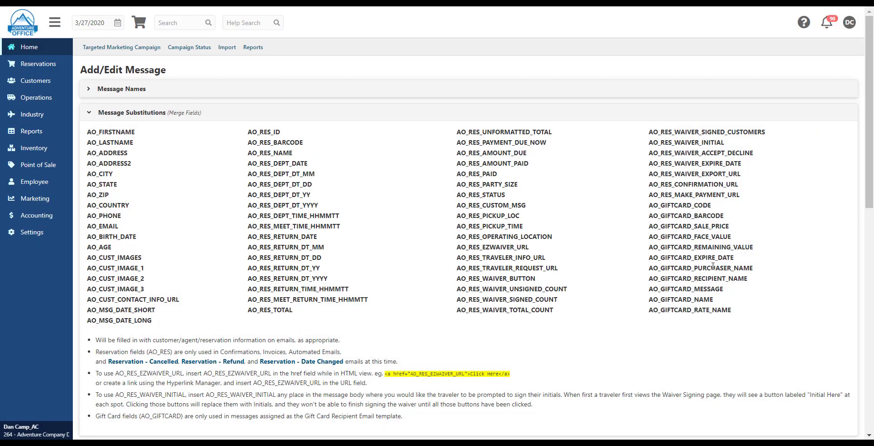
scroll(623, 310, down, 10)
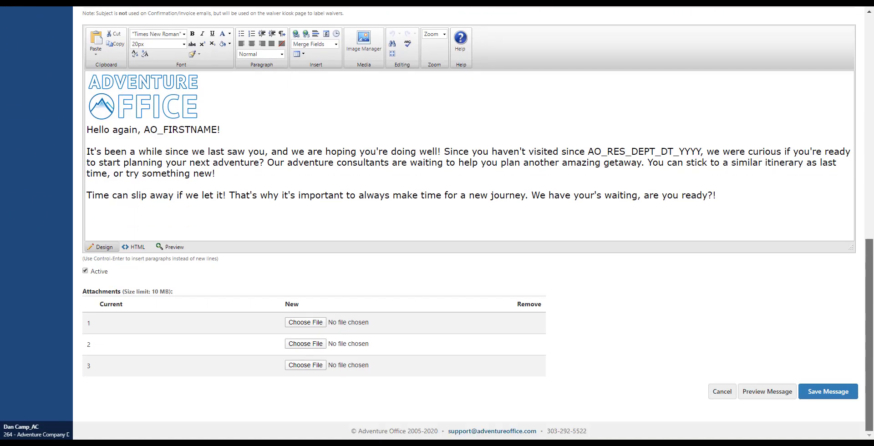
click(827, 398)
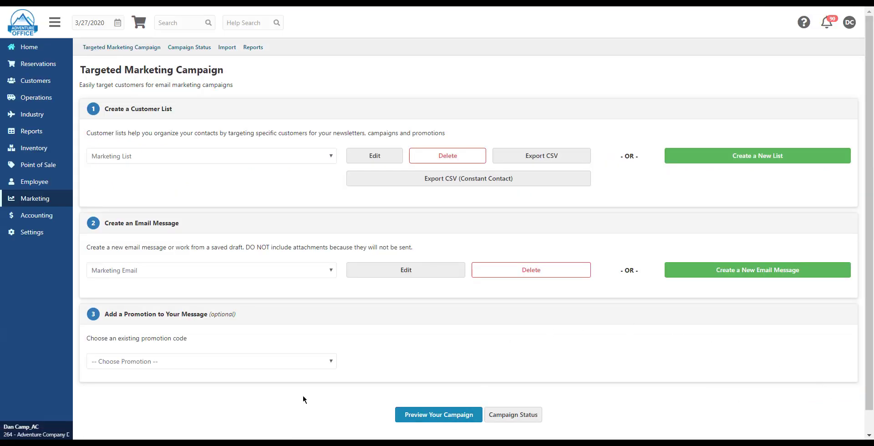
Preview the campaign without a promotion and proceed through the targeted and final customer lists to the launch settings
click(236, 360)
click(235, 360)
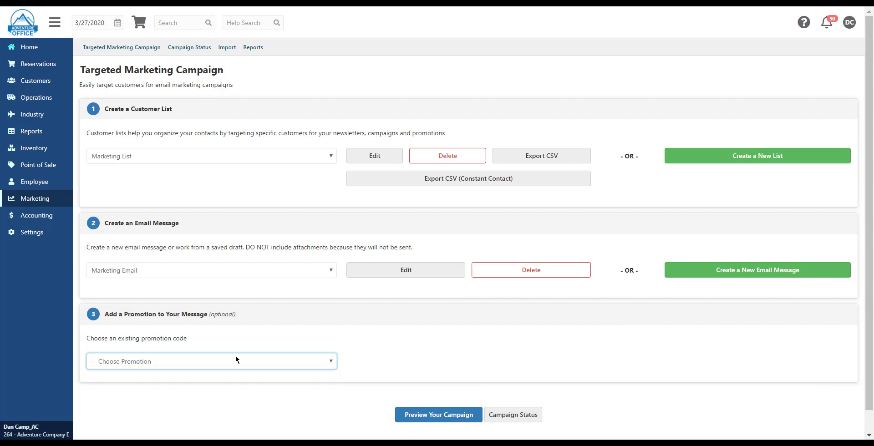
click(450, 420)
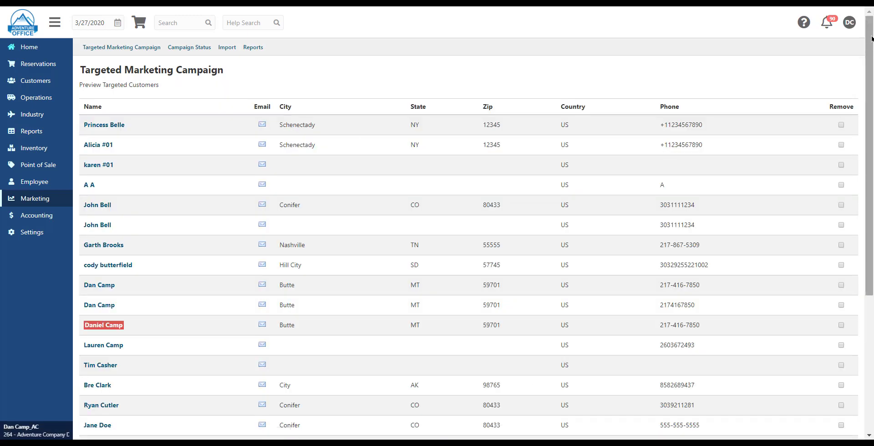
drag(872, 39, 853, 195)
click(510, 393)
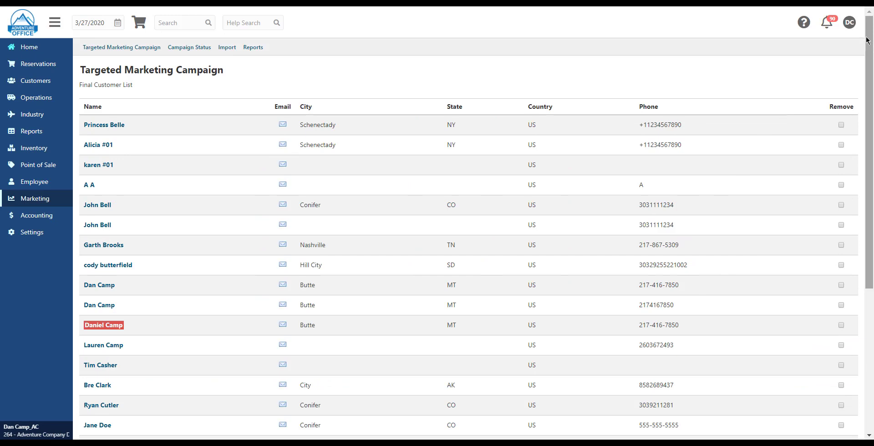
drag(867, 40, 869, 183)
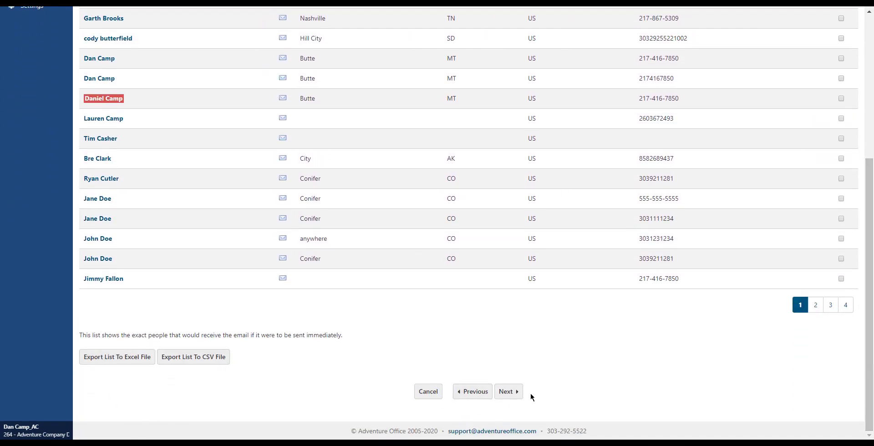
click(509, 391)
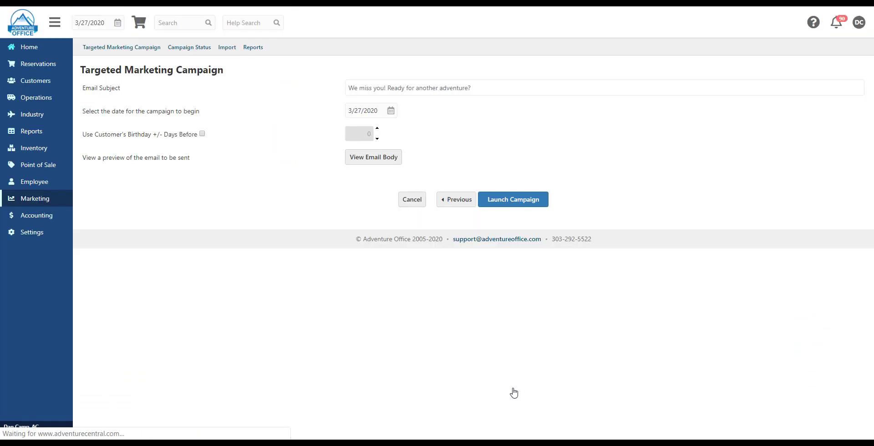
Set the campaign's start date to 3/30/2020 and launch the campaign
click(390, 111)
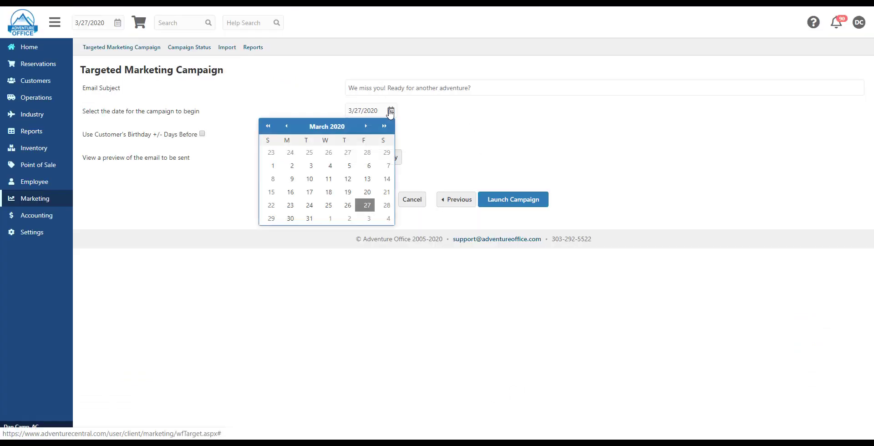
click(290, 218)
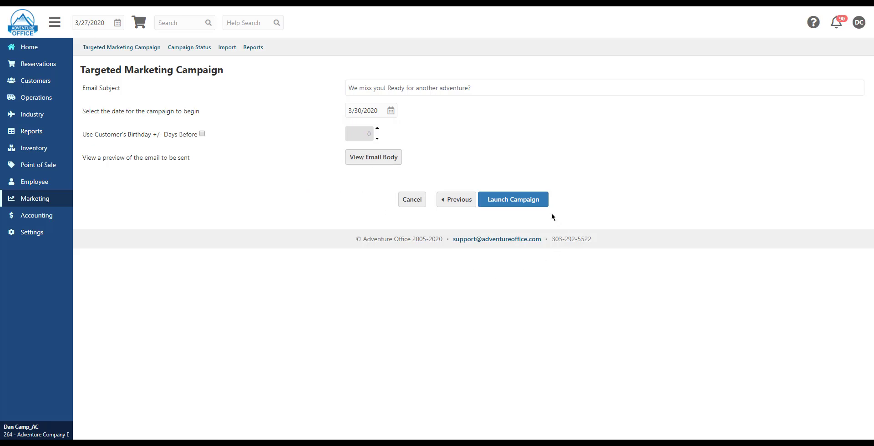
click(528, 201)
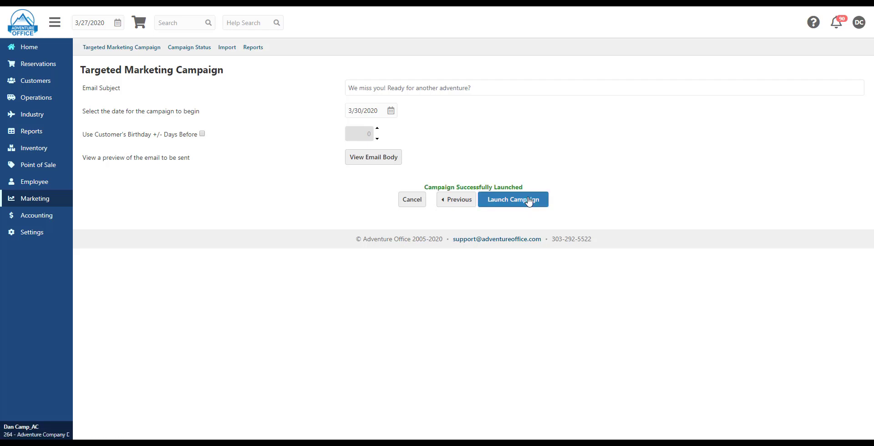